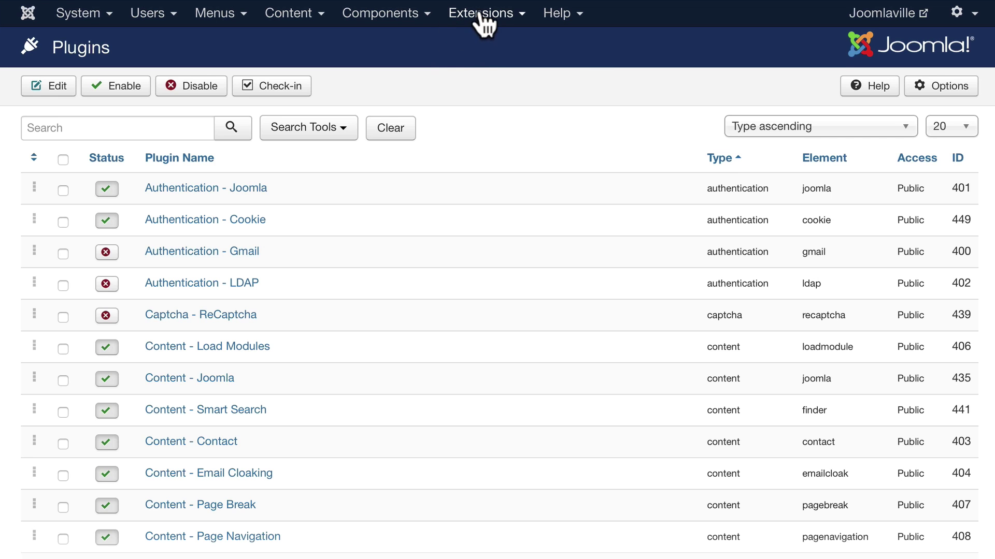
Step: Leave the Extensions slide and go to Joomla's Extensions menu to reach the Plugins manager
left_click(479, 15)
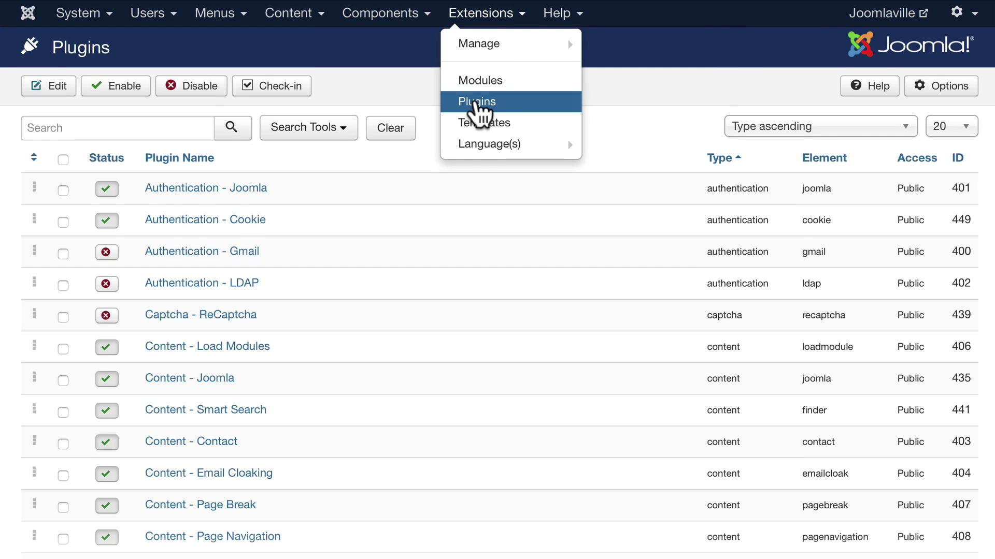
Step: List the installed plugins and open the Content - Load Modules plugin's settings
left_click(475, 102)
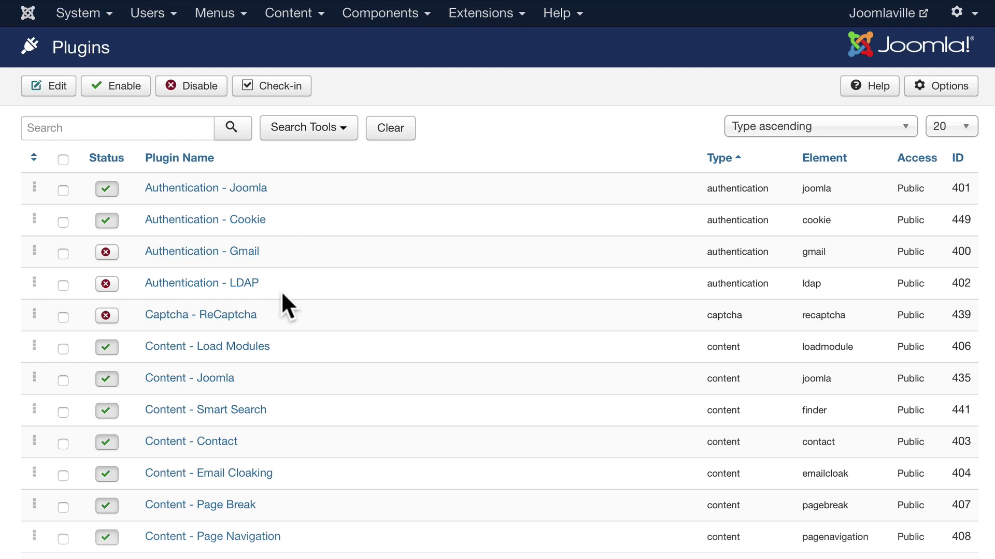
scroll(390, 312, "down", 1)
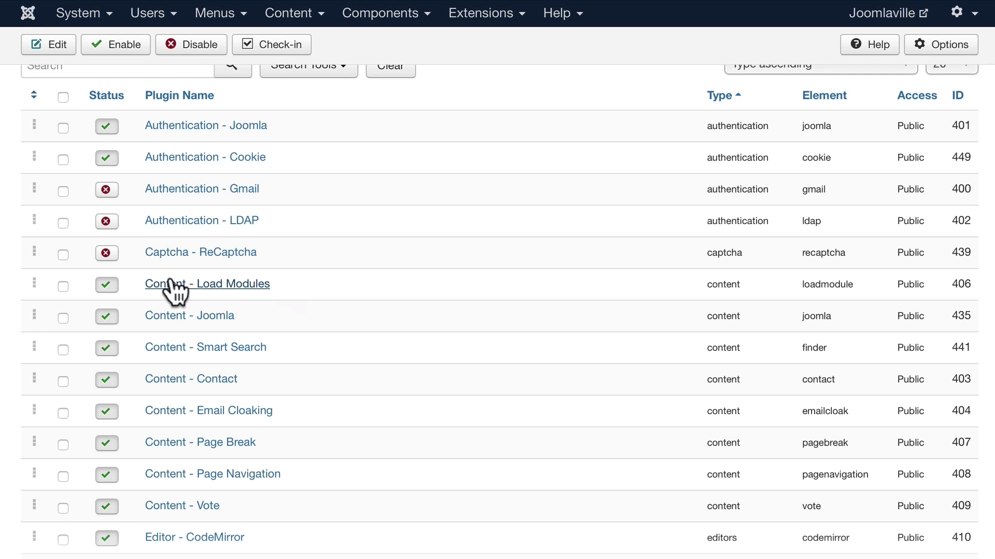
left_click(242, 284)
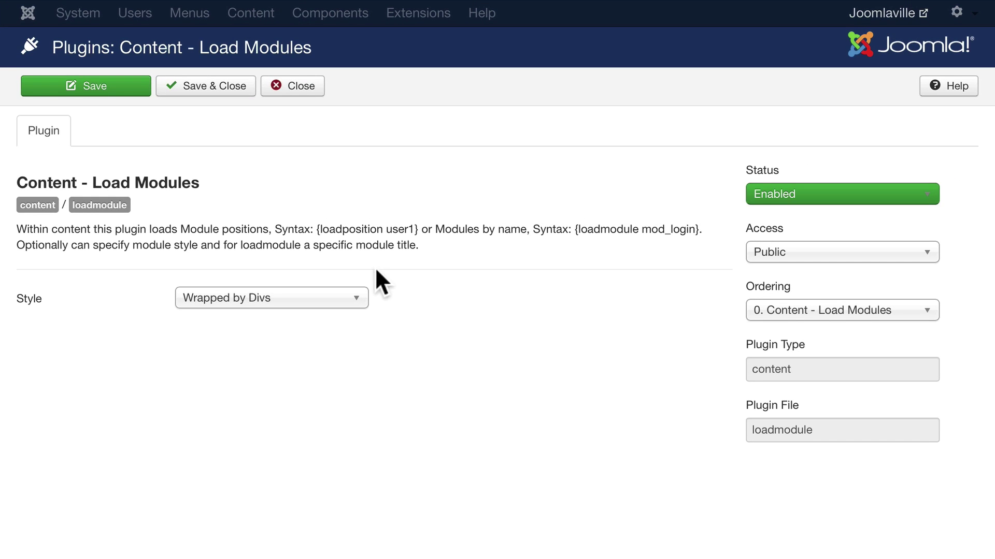
left_click(293, 84)
scroll(474, 315, "down", 1)
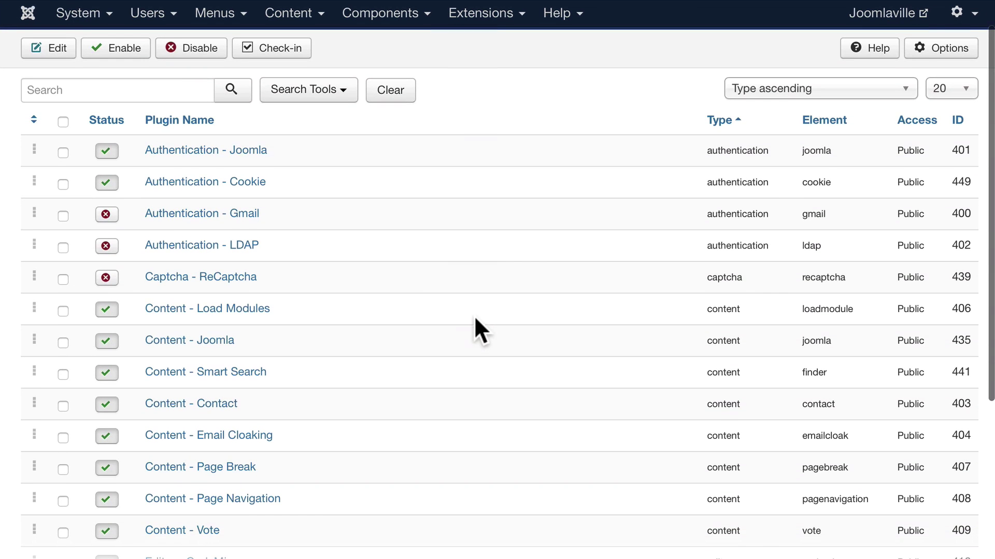
scroll(311, 312, "down", 3)
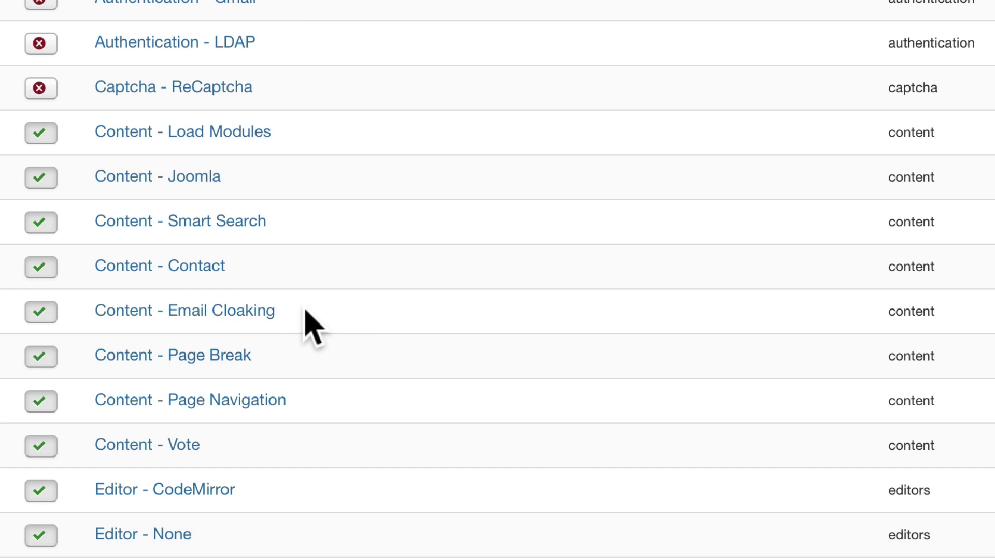
scroll(305, 311, "down", 2)
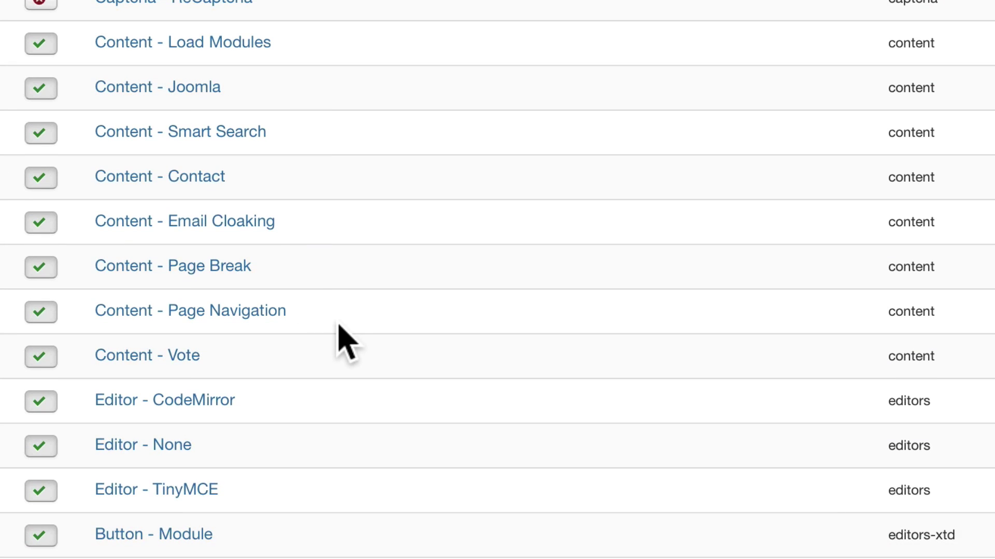
scroll(338, 325, "down", 1)
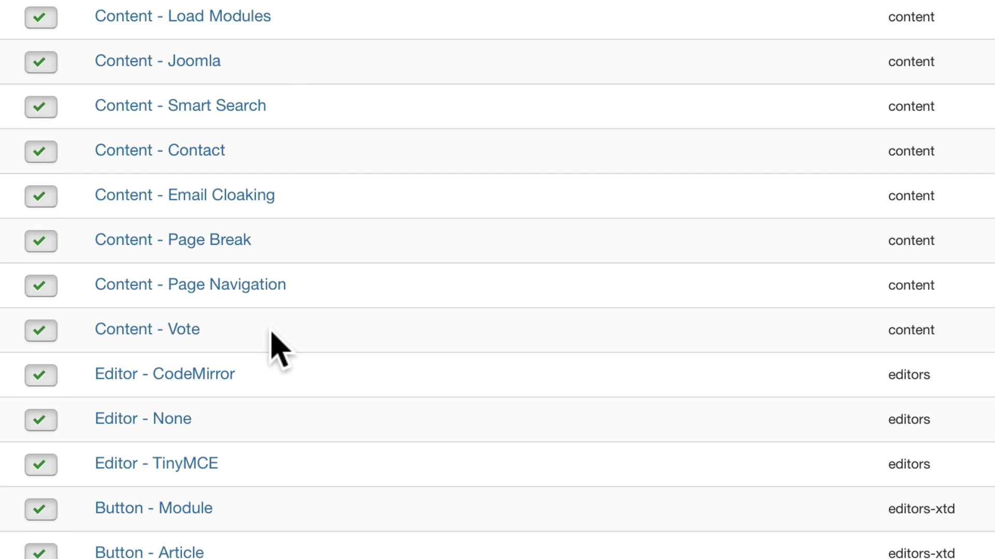
scroll(268, 334, "down", 3)
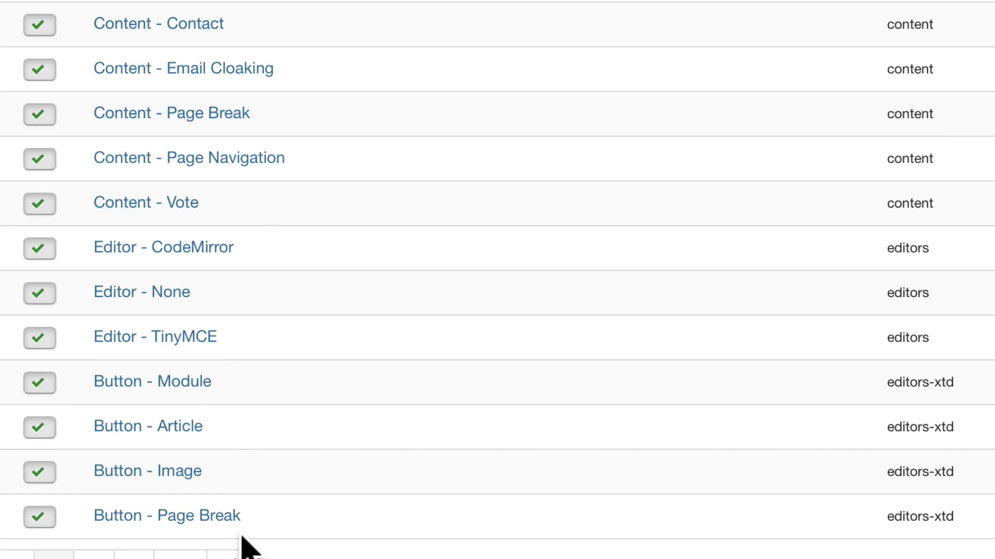
Step: Browse the second and third pages of the installed plugins list
left_click(180, 550)
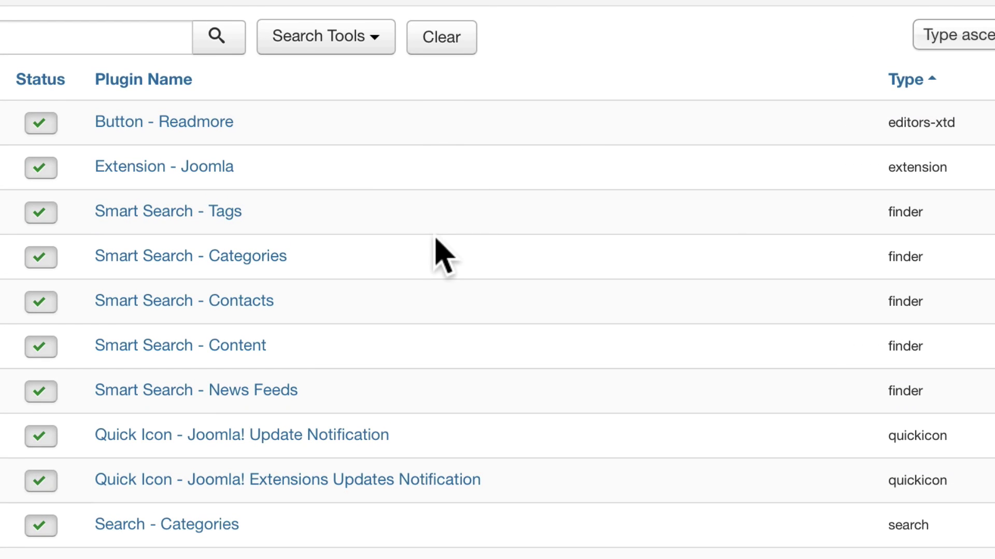
scroll(440, 244, "down", 1)
scroll(440, 244, "down", 5)
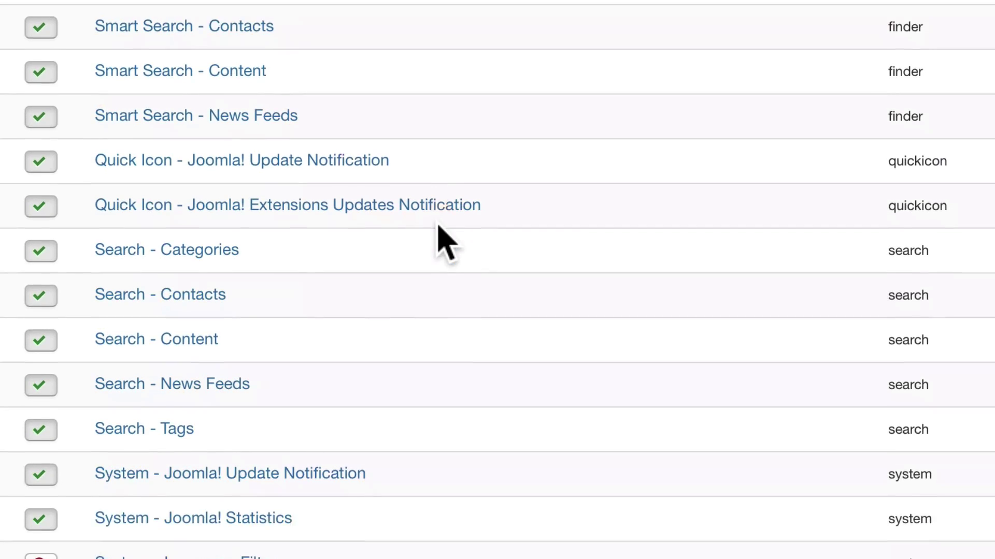
scroll(402, 382, "down", 3)
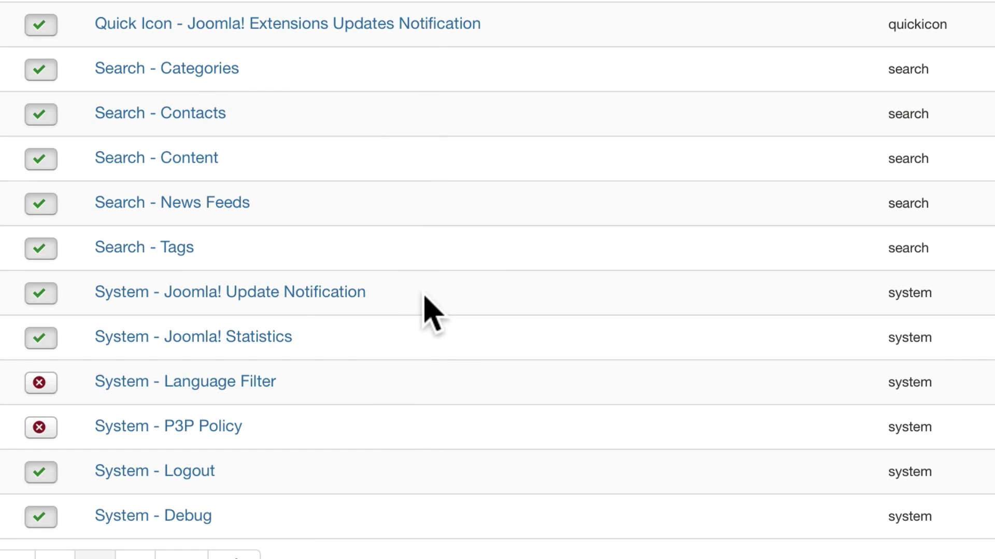
scroll(368, 414, "down", 1)
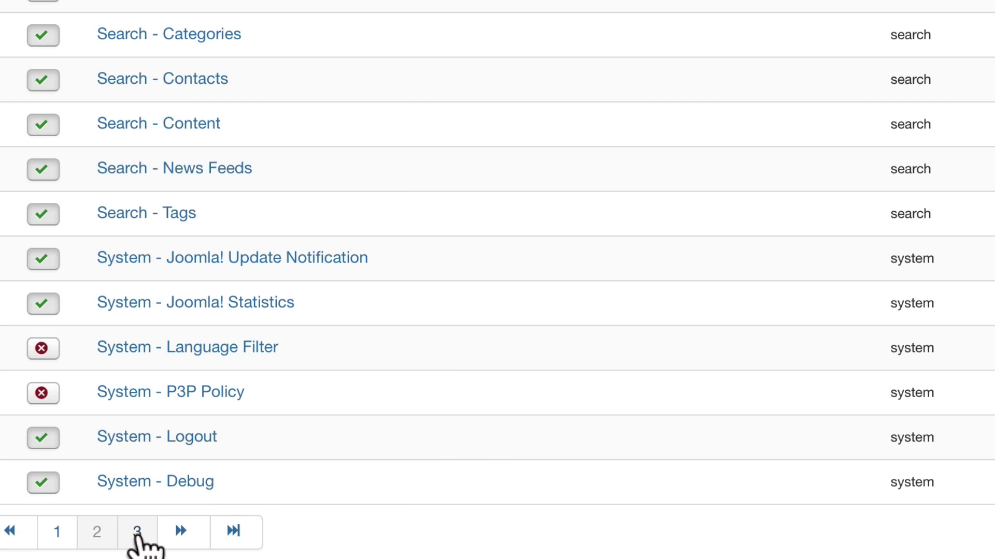
left_click(138, 531)
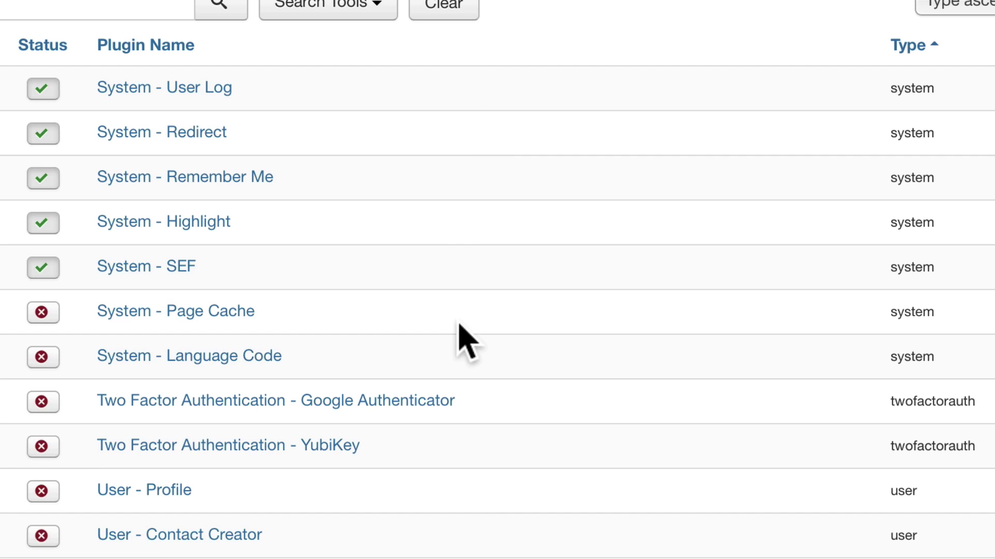
scroll(459, 331, "down", 3)
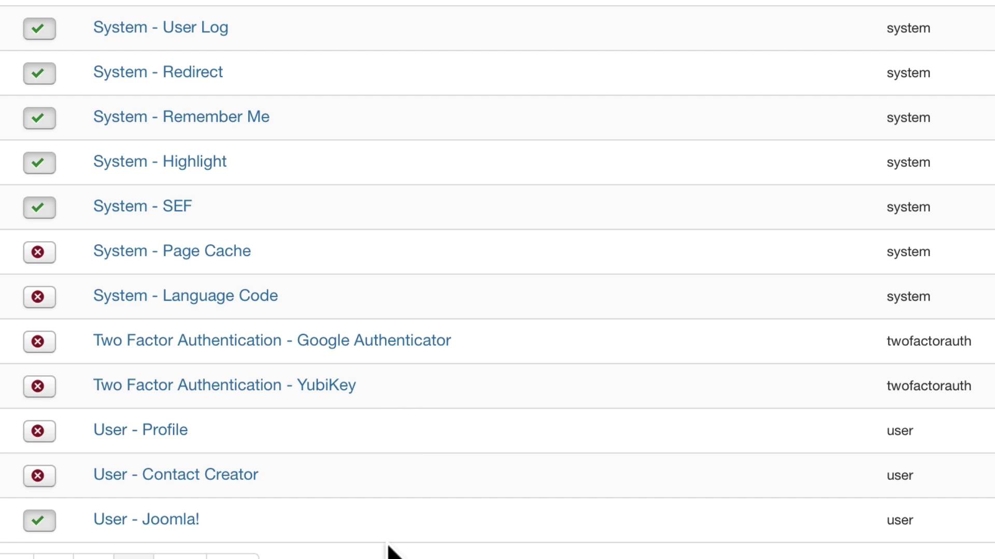
scroll(388, 550, "up", 15)
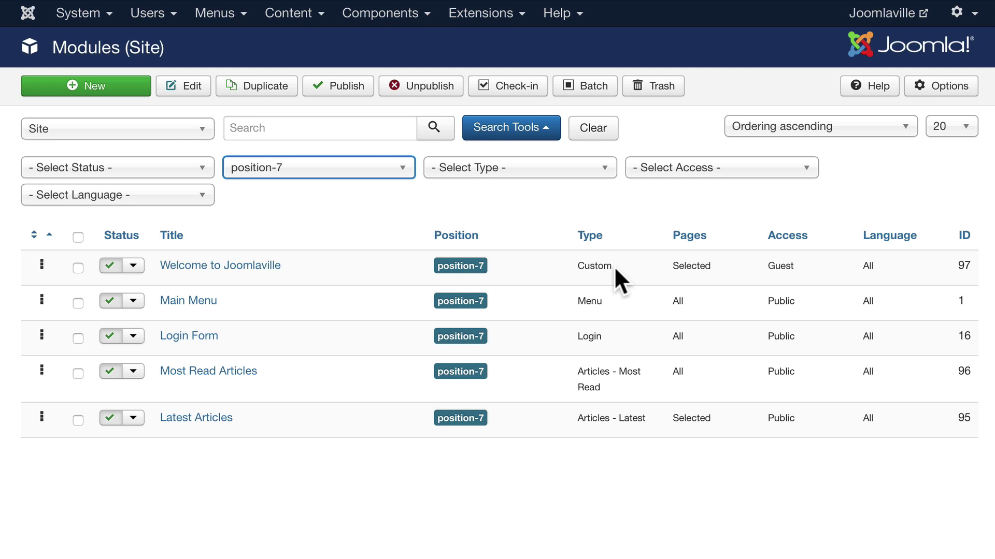
Step: Assign the Welcome to Joomlaville module to a new custom position 'welcome' and save it
left_click(225, 267)
left_click(785, 302)
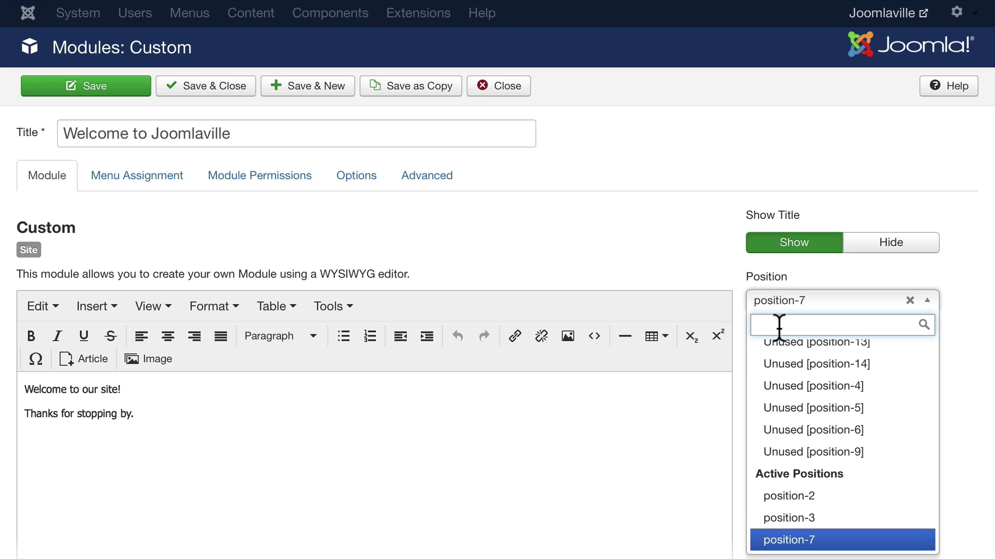
type("welcome")
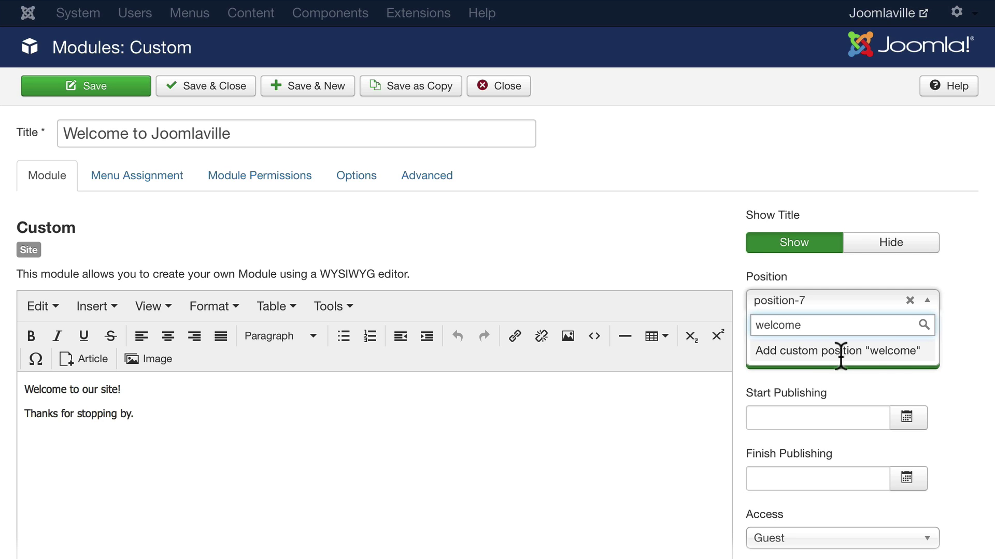
left_click(887, 352)
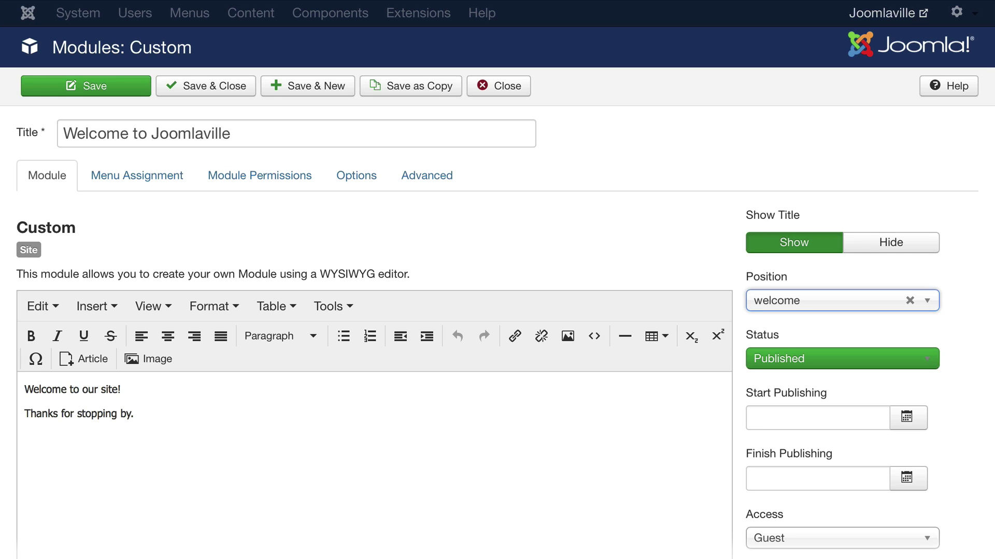
left_click(213, 82)
Step: Open the Welcome to Joomlaville article from the Articles list for editing
left_click(288, 14)
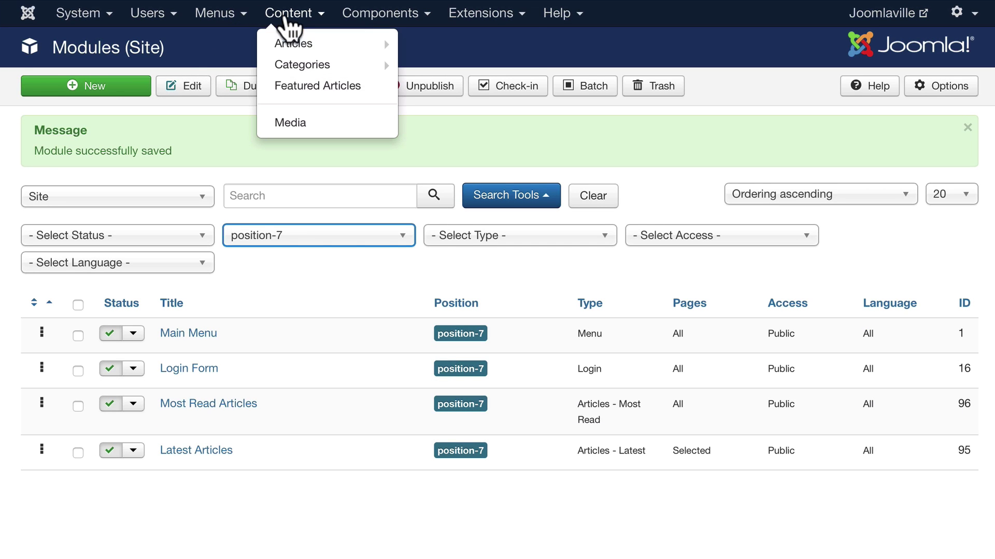
left_click(288, 45)
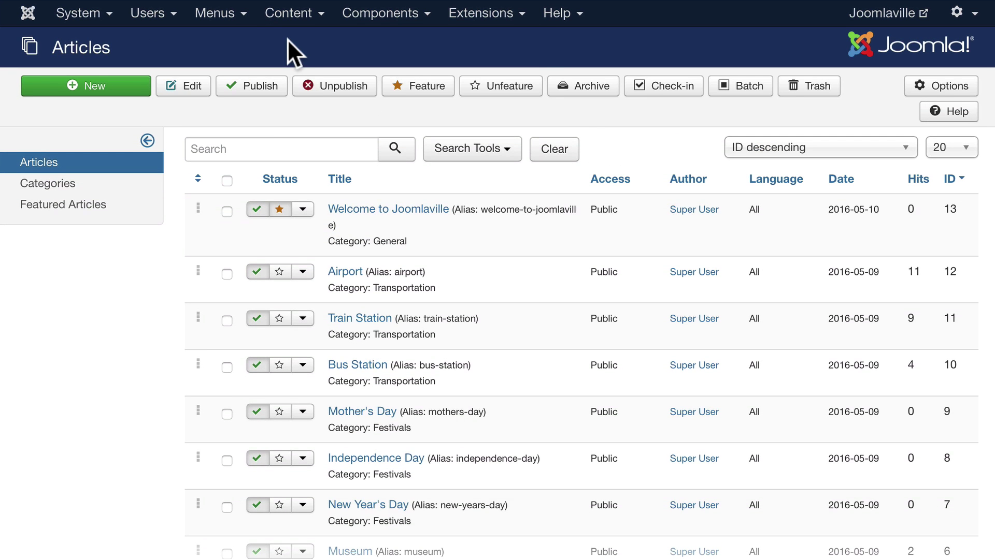
left_click(378, 212)
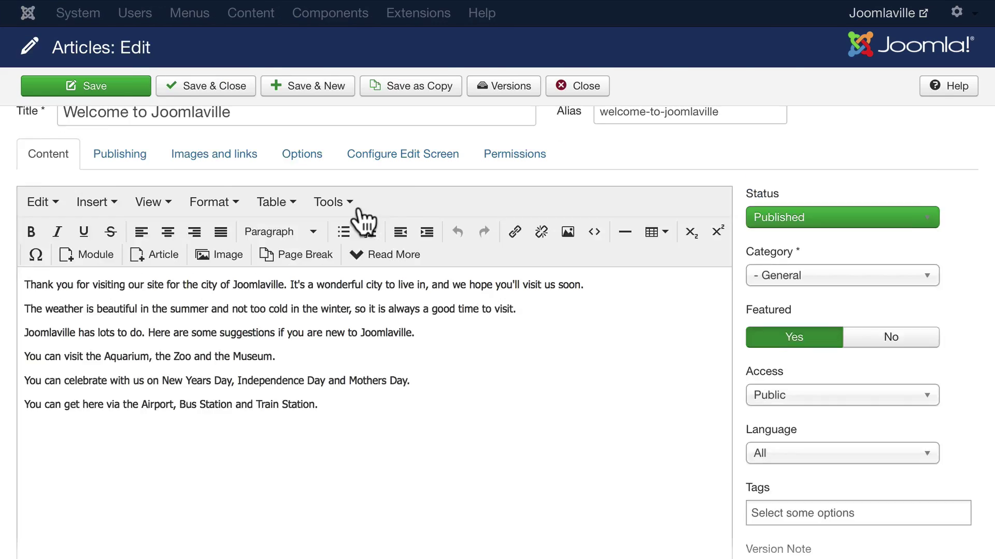
Step: Add {loadposition welcome} on a new line at the article's end and save it
key("BackSpace")
type("{")
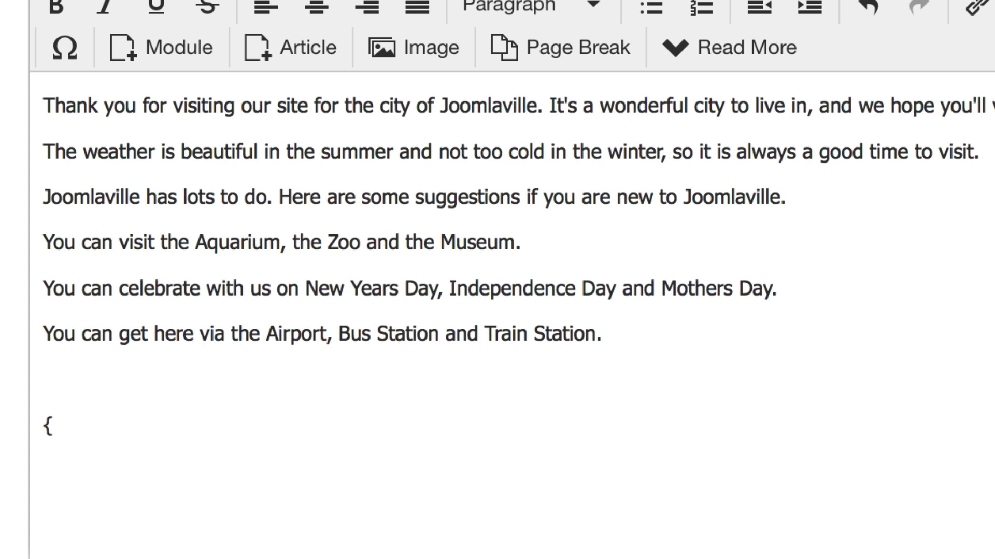
type("load position w")
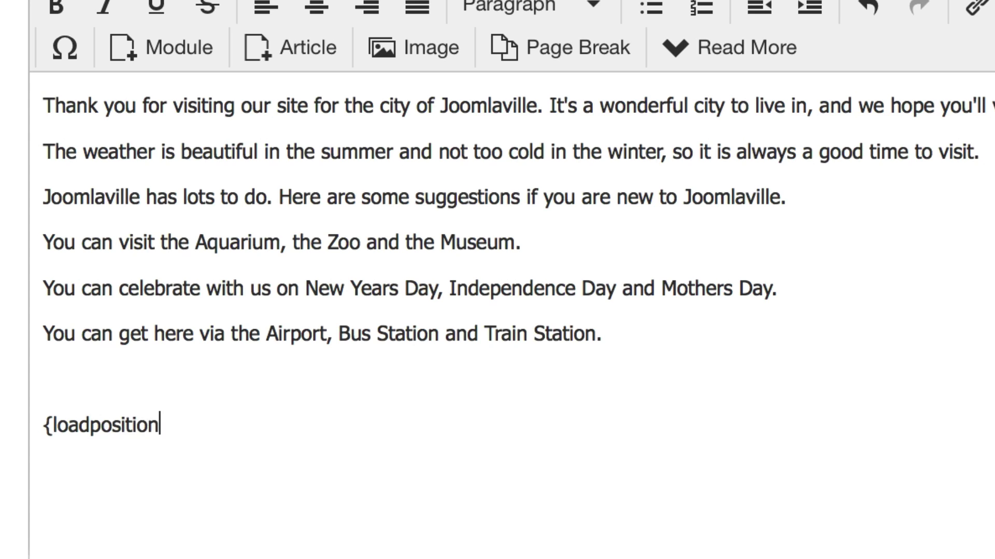
type("elcome}")
left_click(96, 424)
key("BackSpace")
left_click(365, 428)
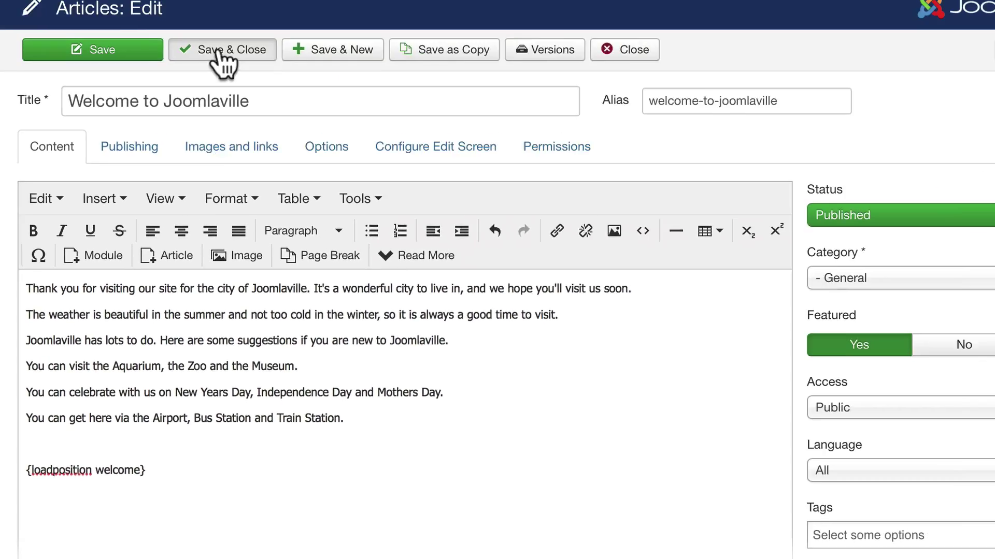
left_click(218, 58)
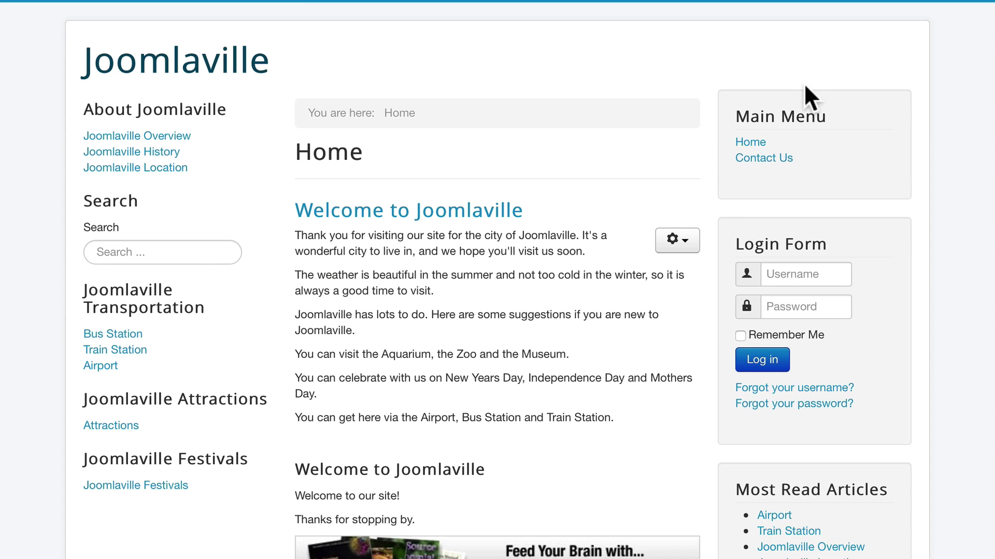
Step: Scroll the home page to check the welcome greeting embedded in the article
scroll(478, 301, "down", 3)
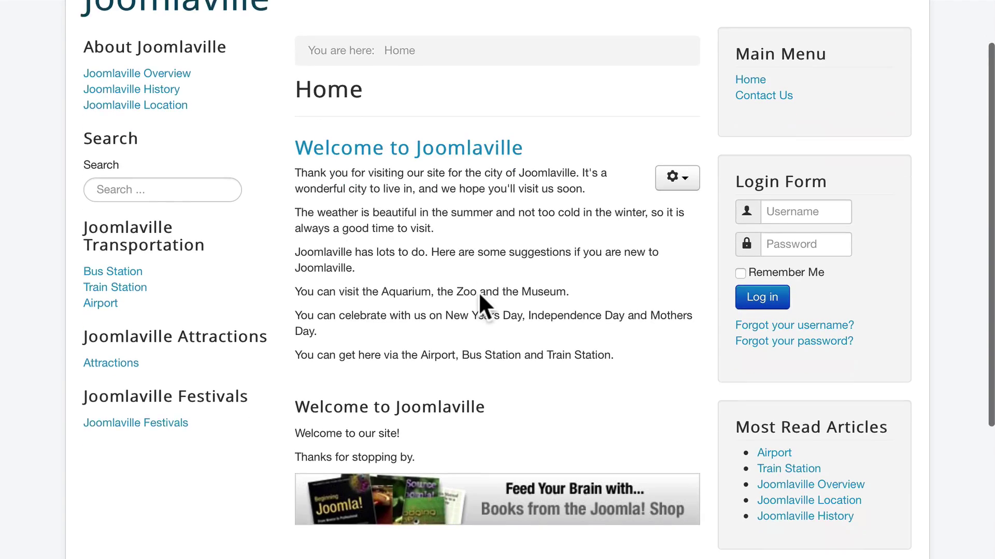